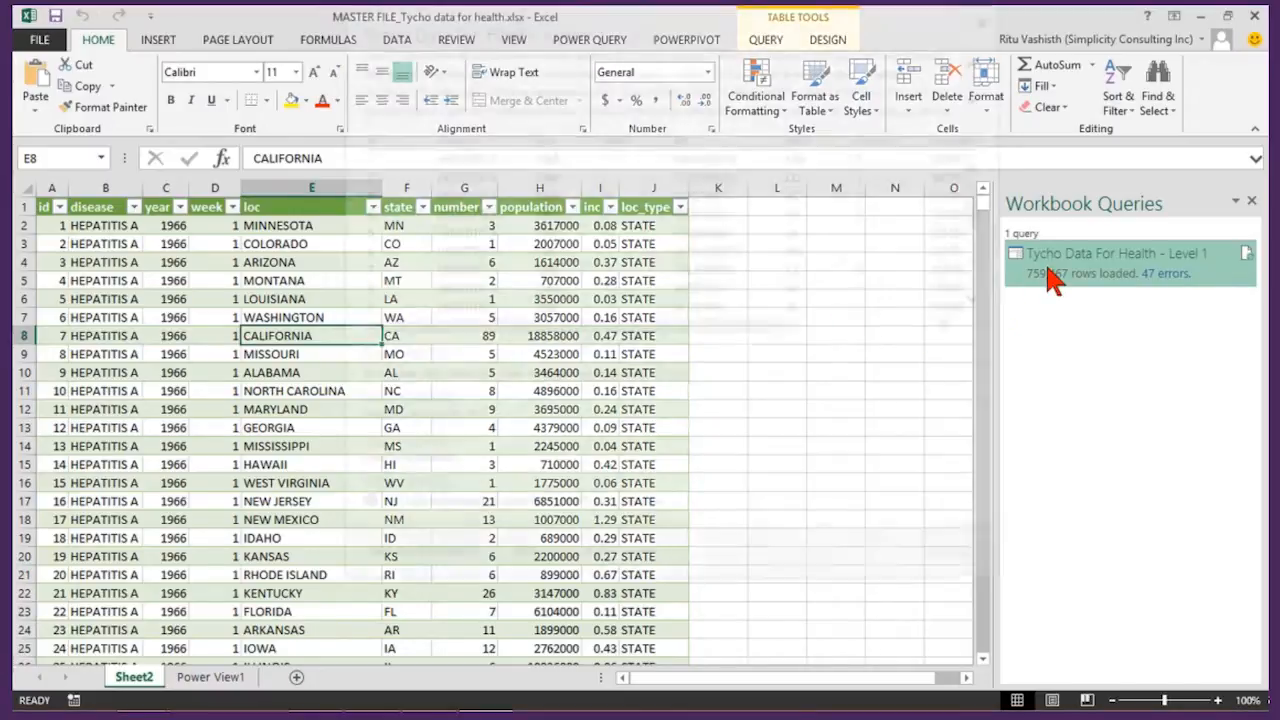
- Check the load options of the Tycho Data For Health - Level 1 query without changing them
mouse_move(1050, 280)
left_click(641, 551)
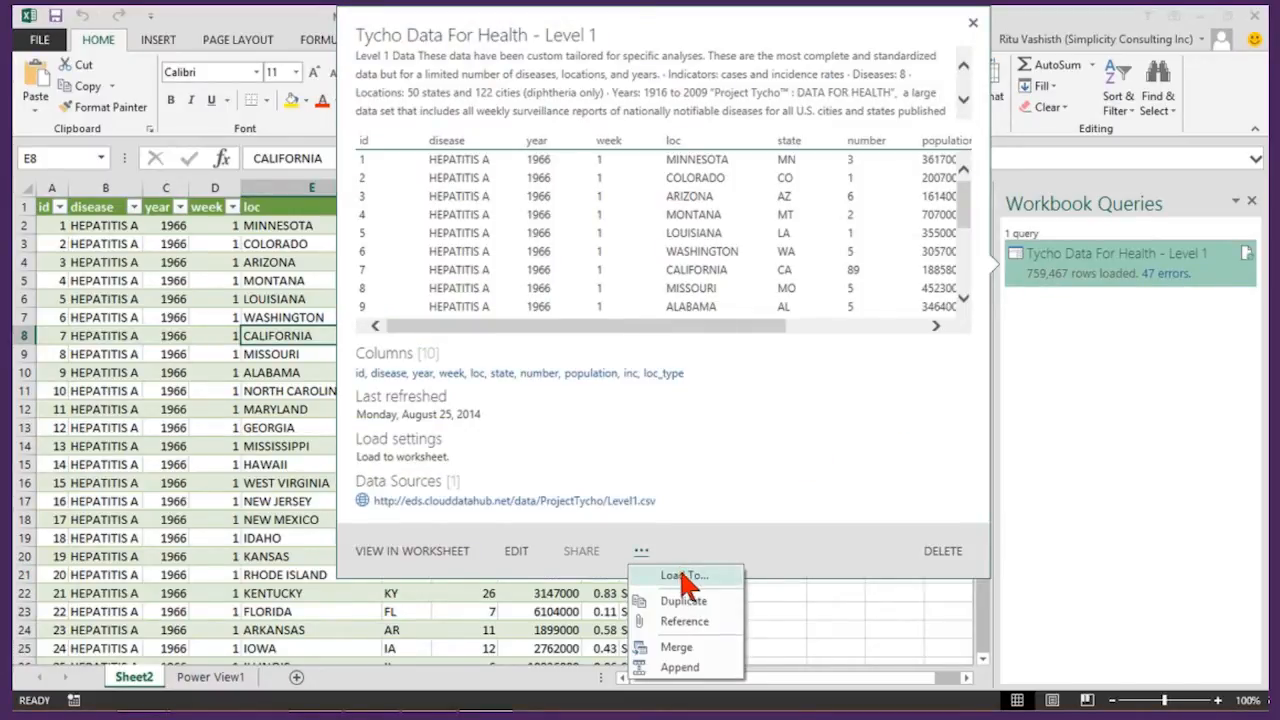
left_click(684, 578)
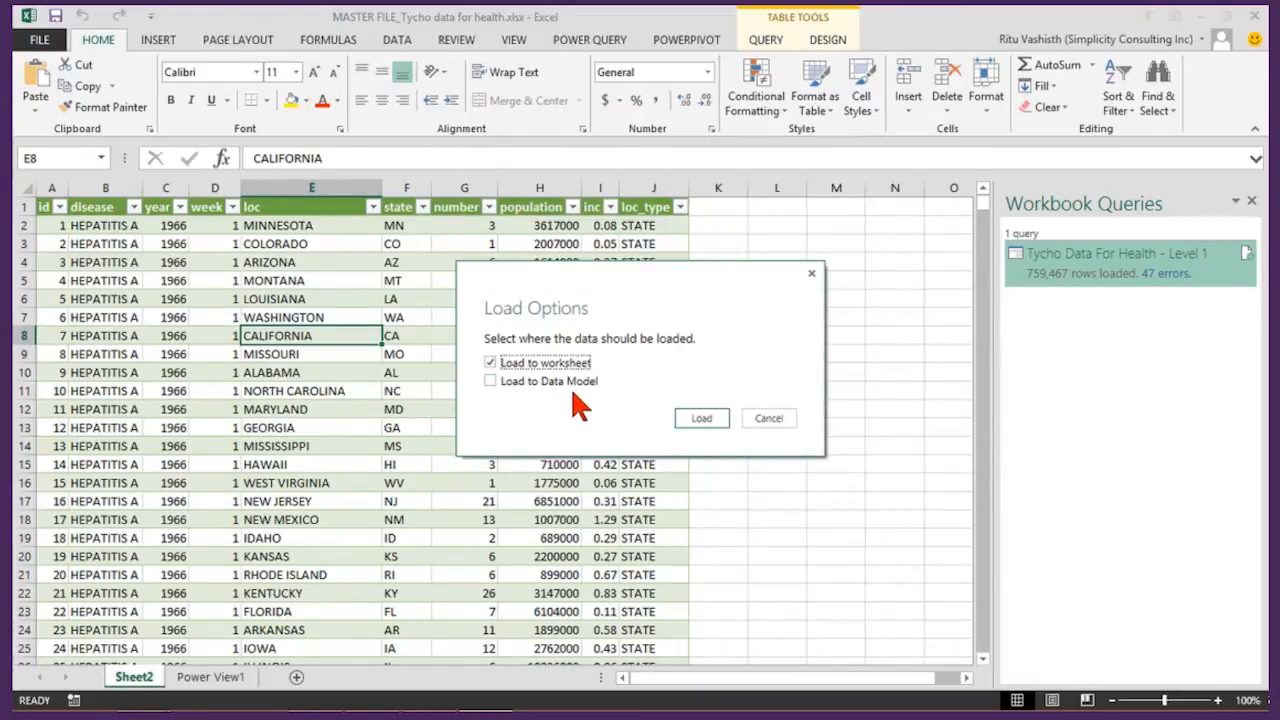
left_click(777, 423)
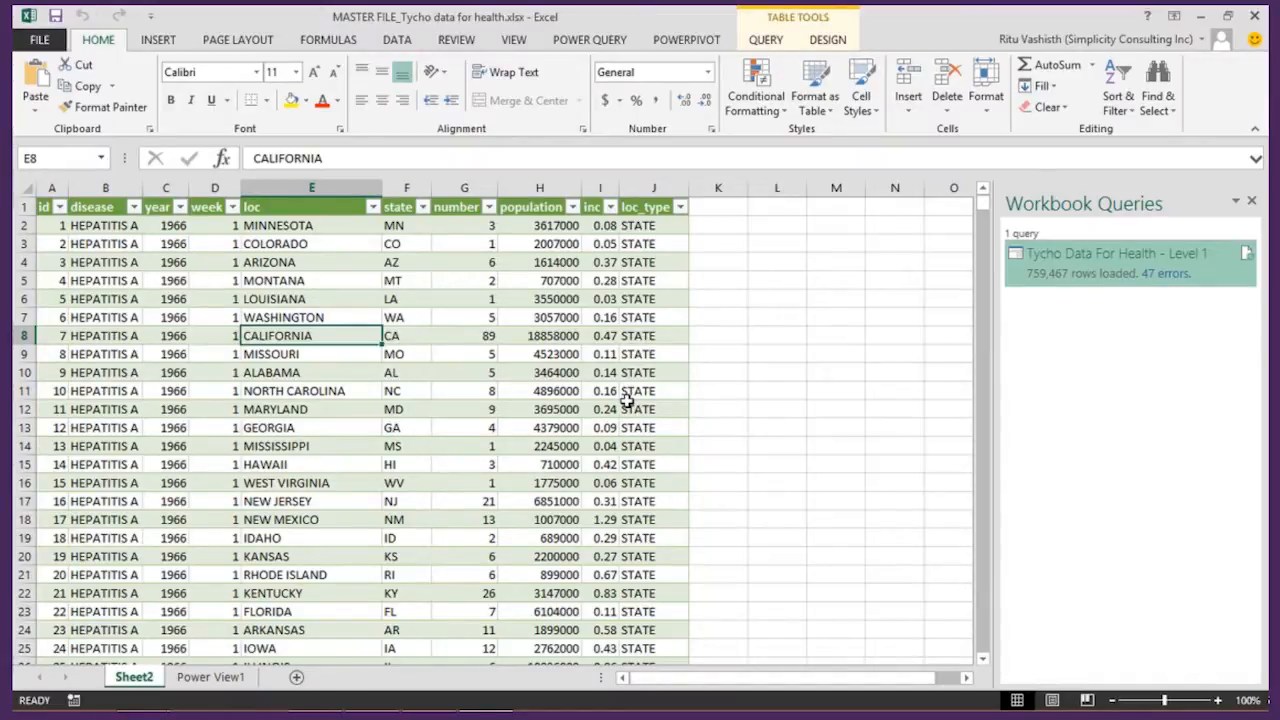
- Create a new Power View sheet from the worksheet table and enlarge its default table
left_click(164, 41)
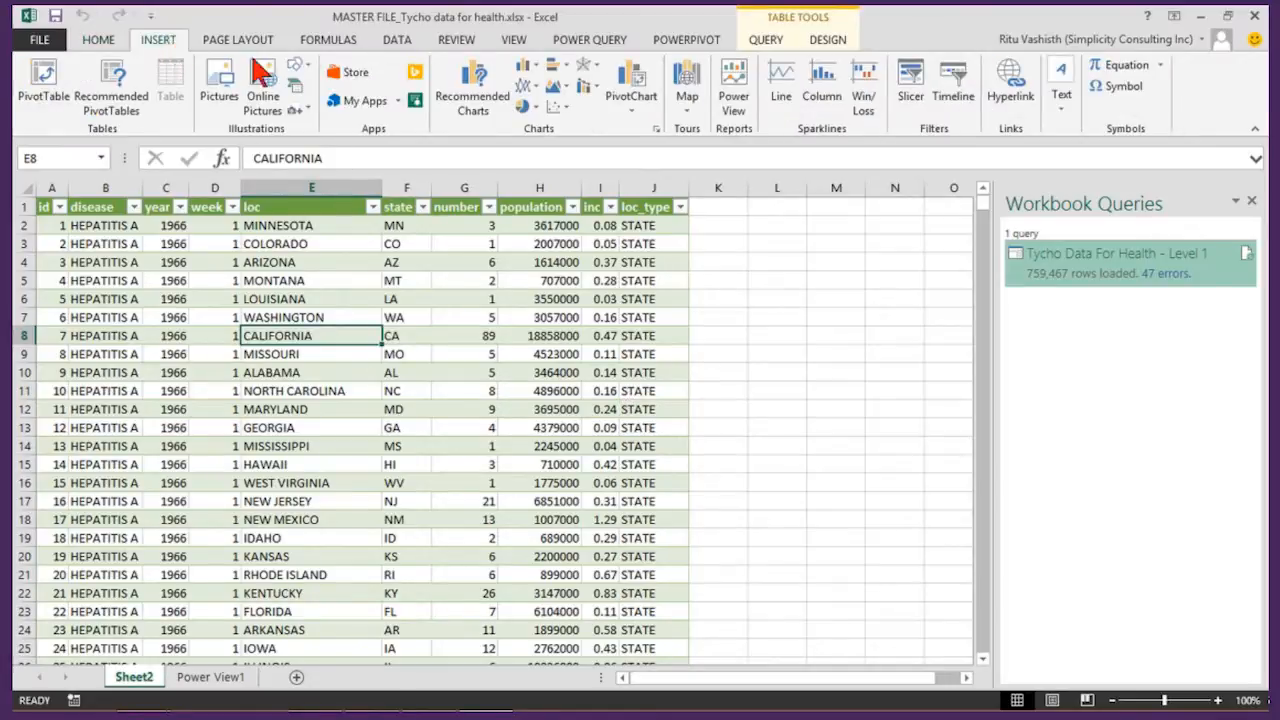
left_click(734, 90)
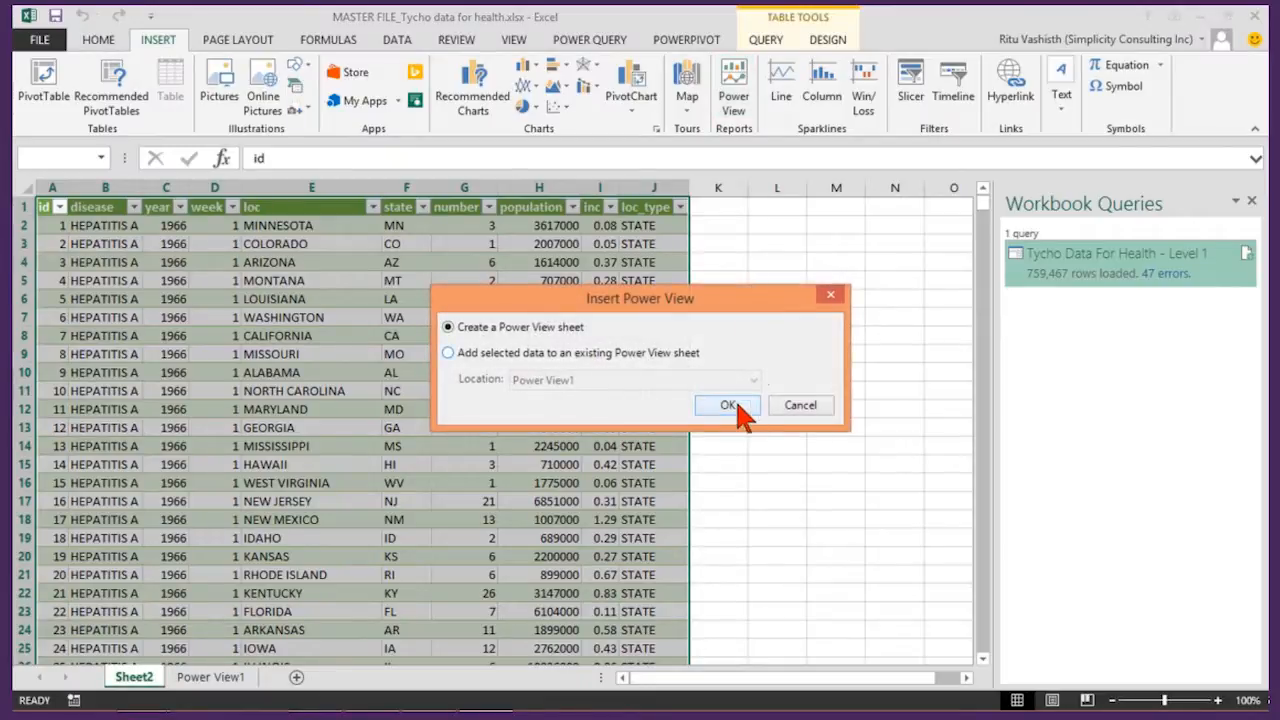
left_click(740, 404)
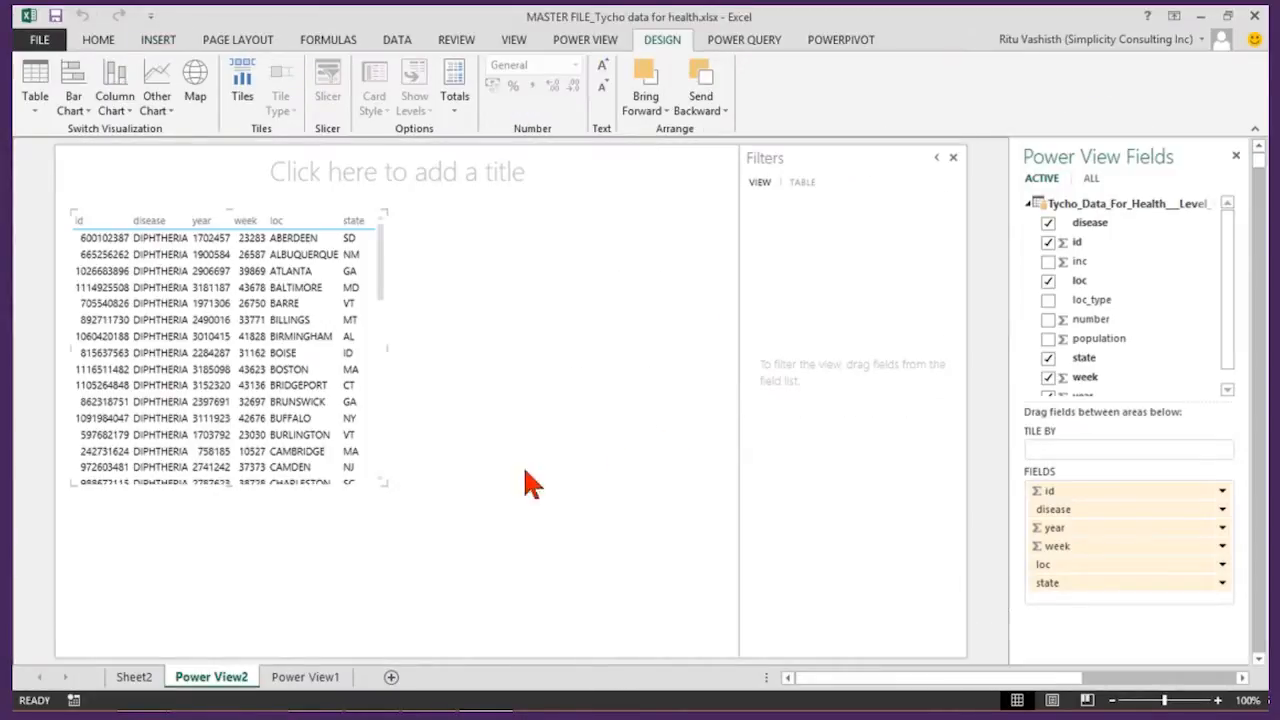
left_click_drag(385, 484, 696, 619)
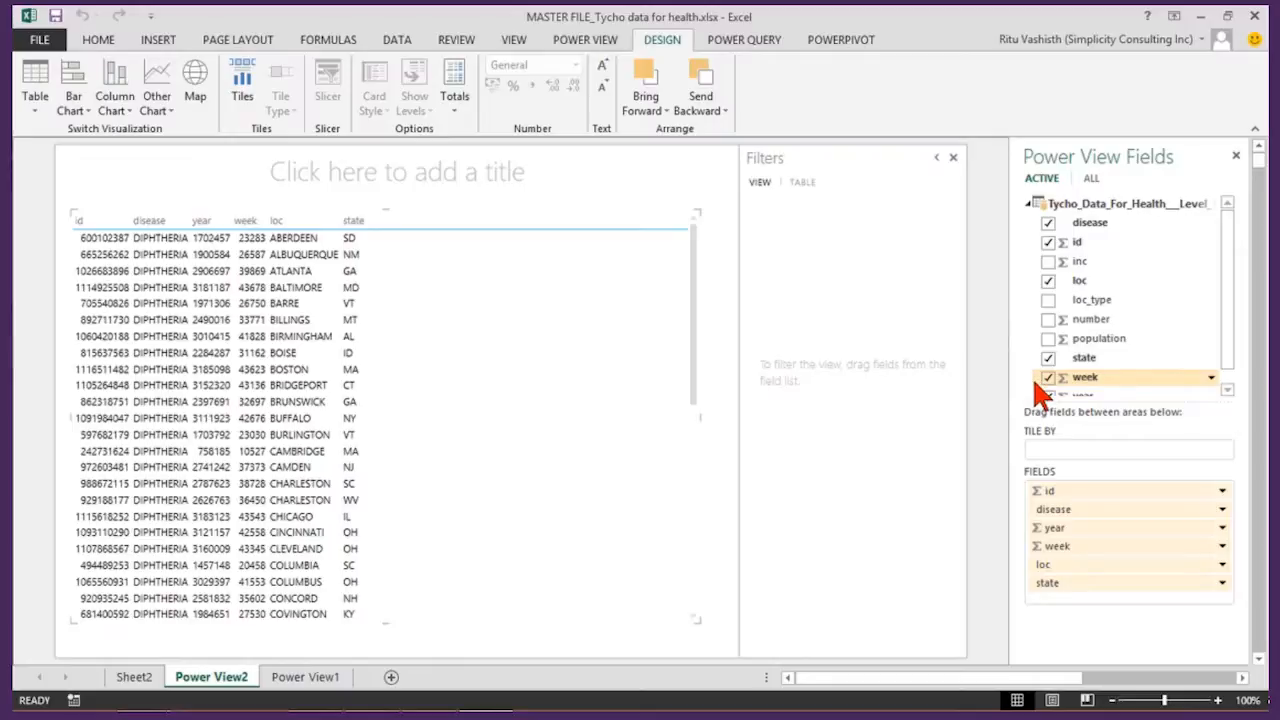
- Remove the disease, id, loc, state, week and year fields from the default Power View table
left_click(1048, 222)
left_click(1048, 242)
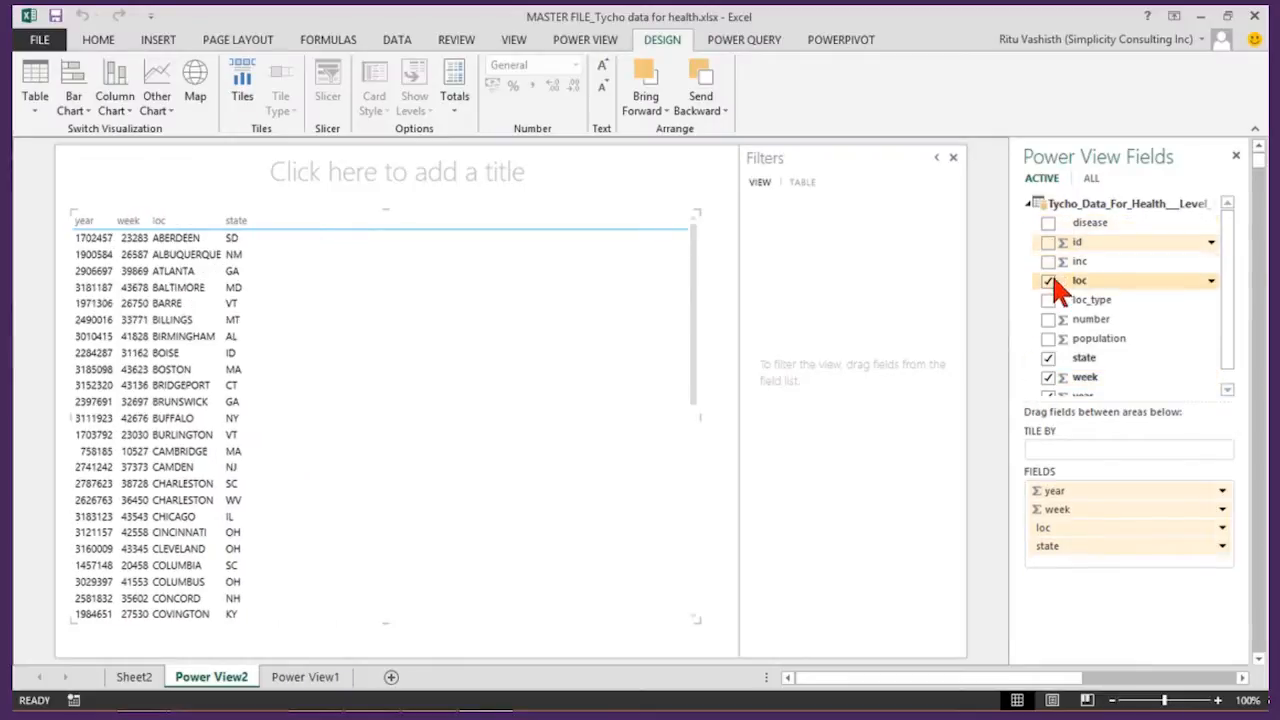
left_click(1048, 280)
left_click(1048, 357)
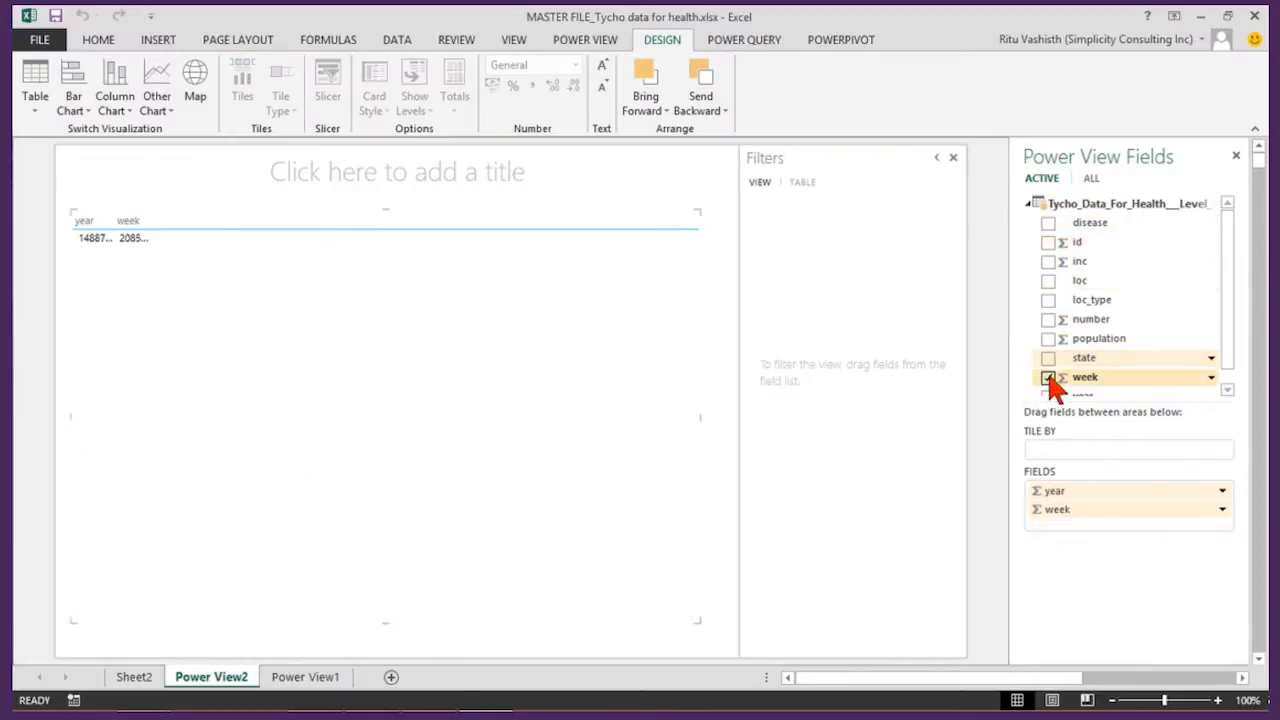
left_click(1048, 377)
left_click(1048, 394)
- Build a table with the year, disease and number fields, listing year as individual values instead of a sum
scroll(1240, 345, "down", 1)
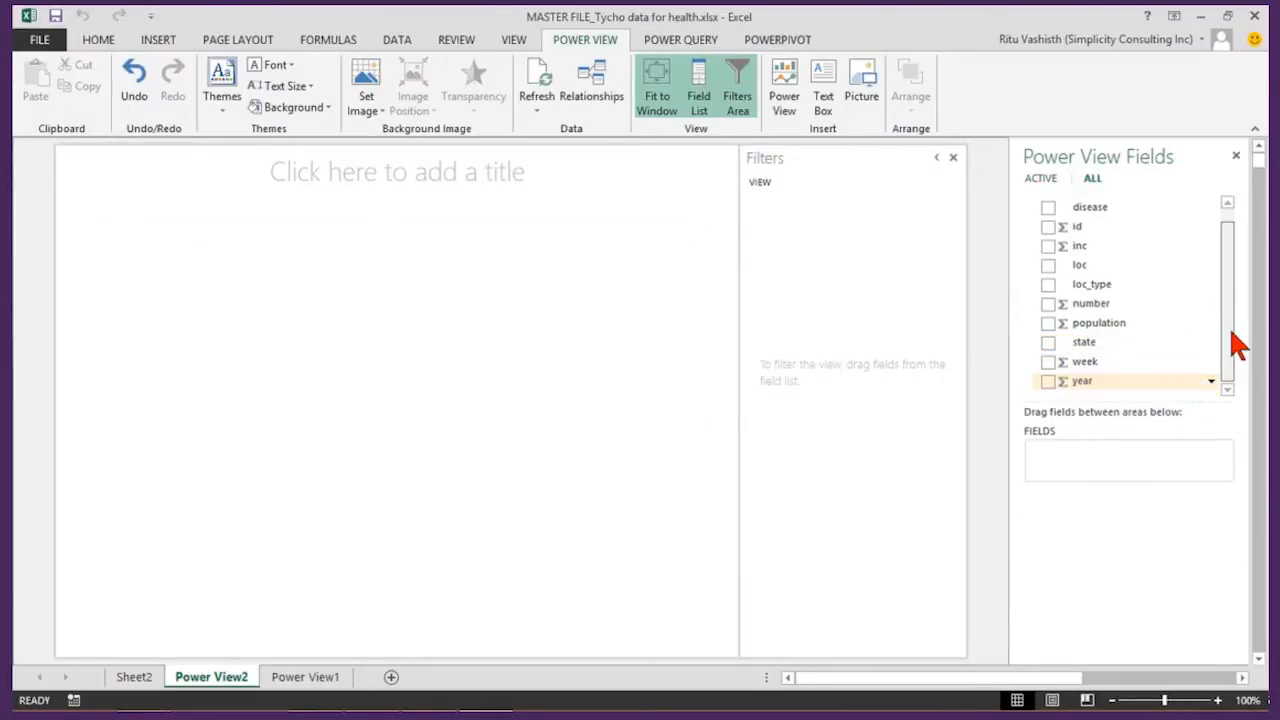
left_click(1048, 381)
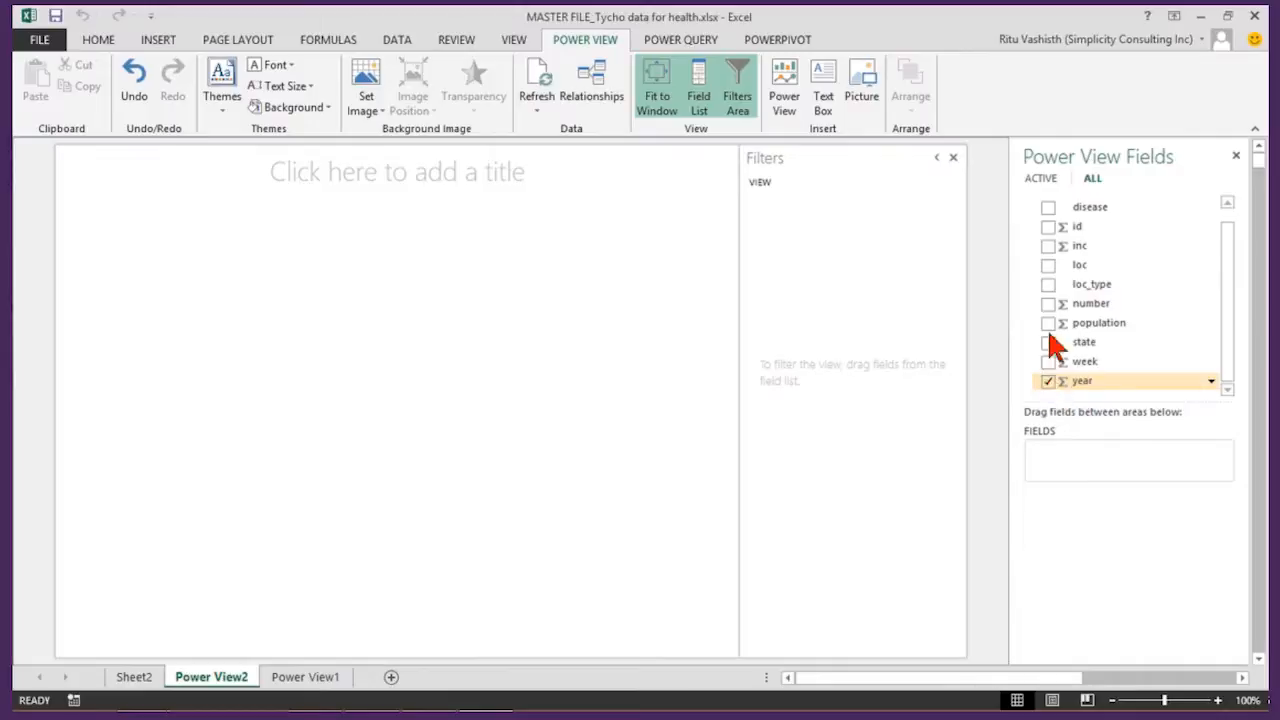
left_click(1048, 208)
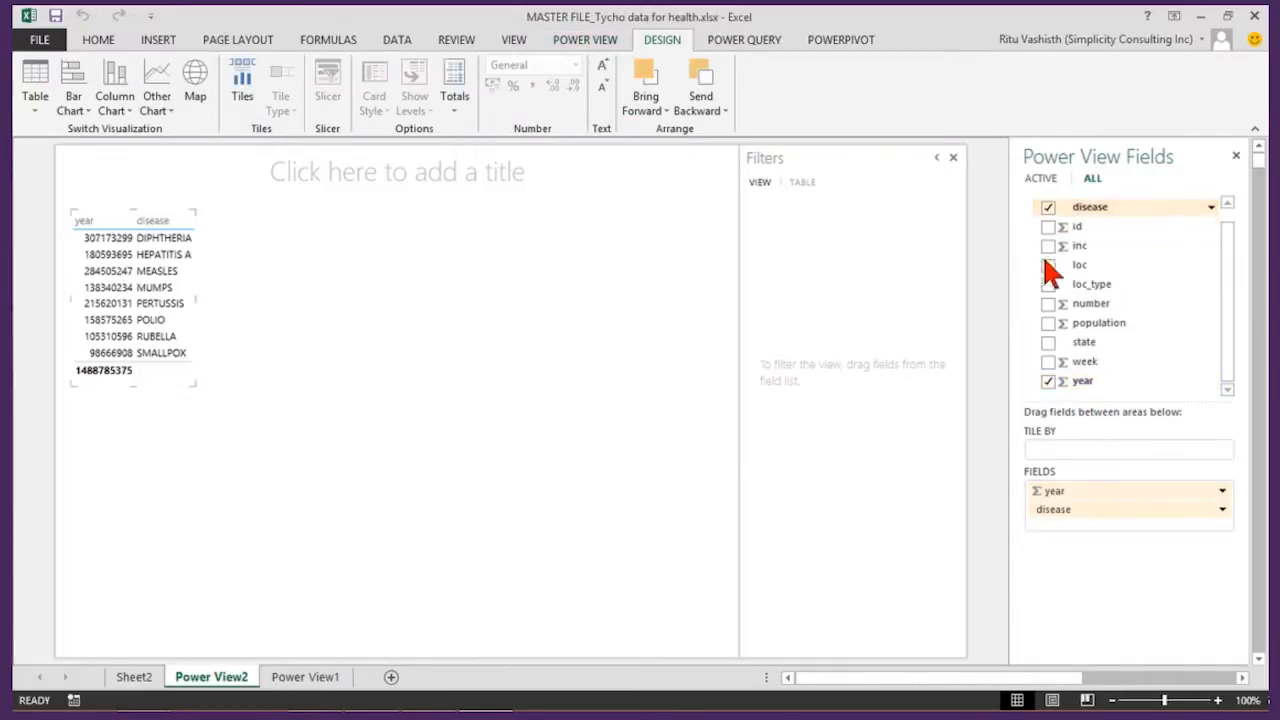
left_click(1048, 303)
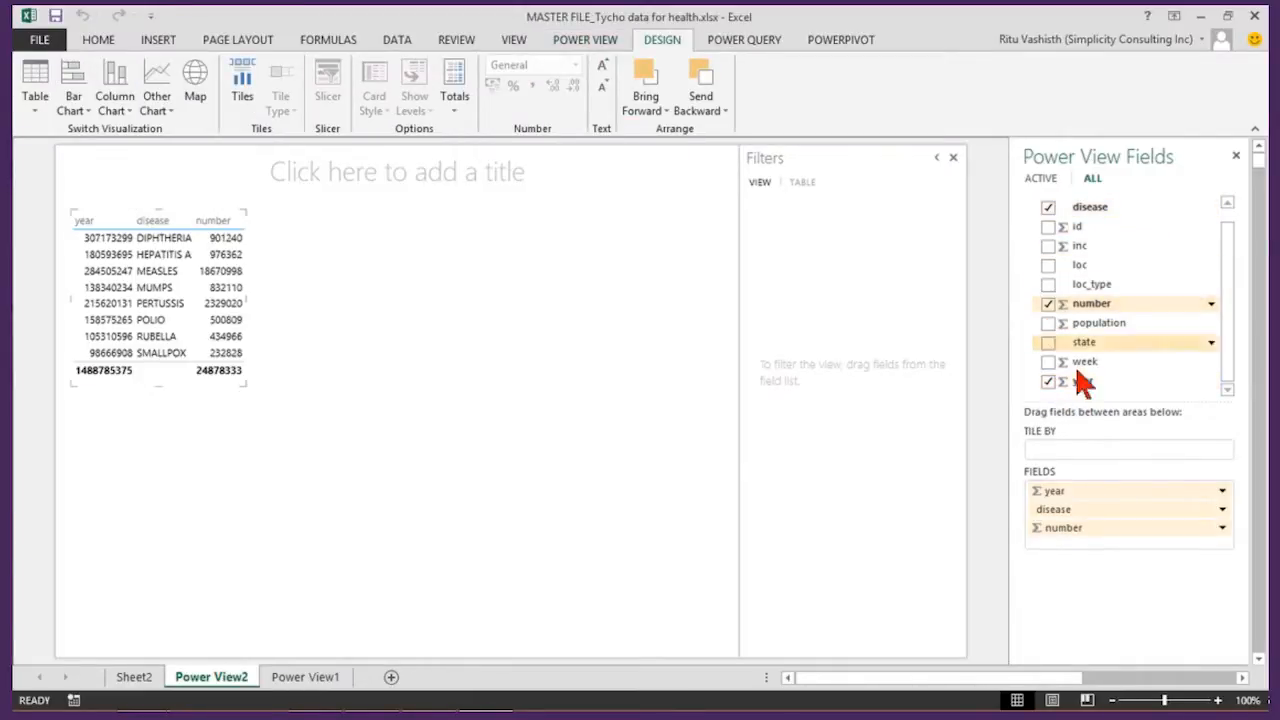
left_click(1222, 491)
left_click(1155, 531)
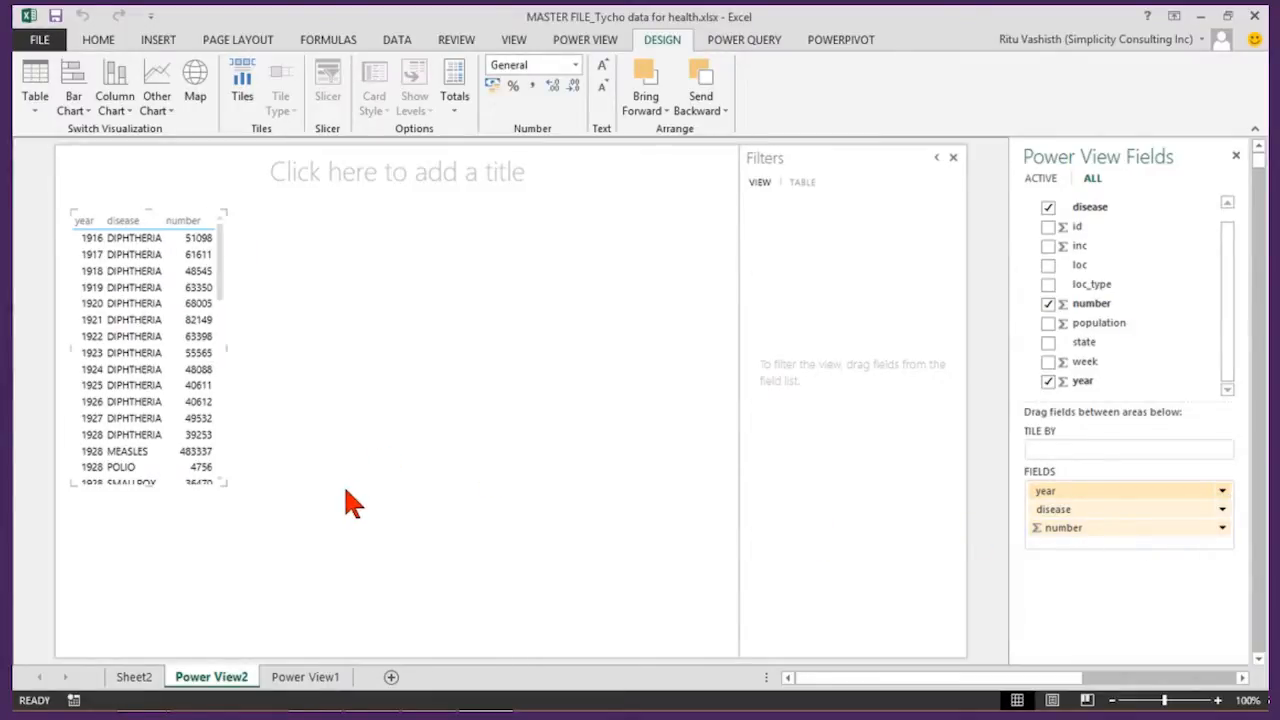
- Enlarge the year, disease and number table and convert it to a line chart
left_click_drag(223, 486, 547, 577)
left_click(170, 112)
left_click(177, 130)
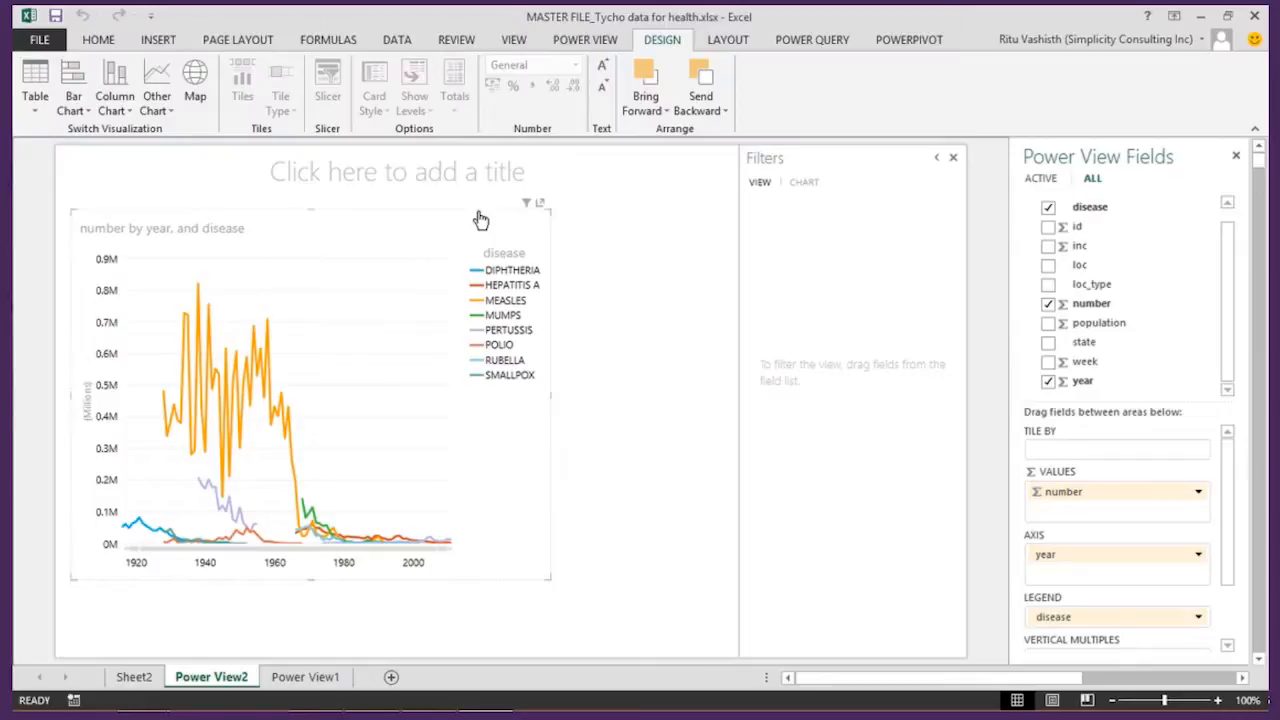
- Title the Power View2 sheet "Disease Occurence by Year"
left_click(364, 171)
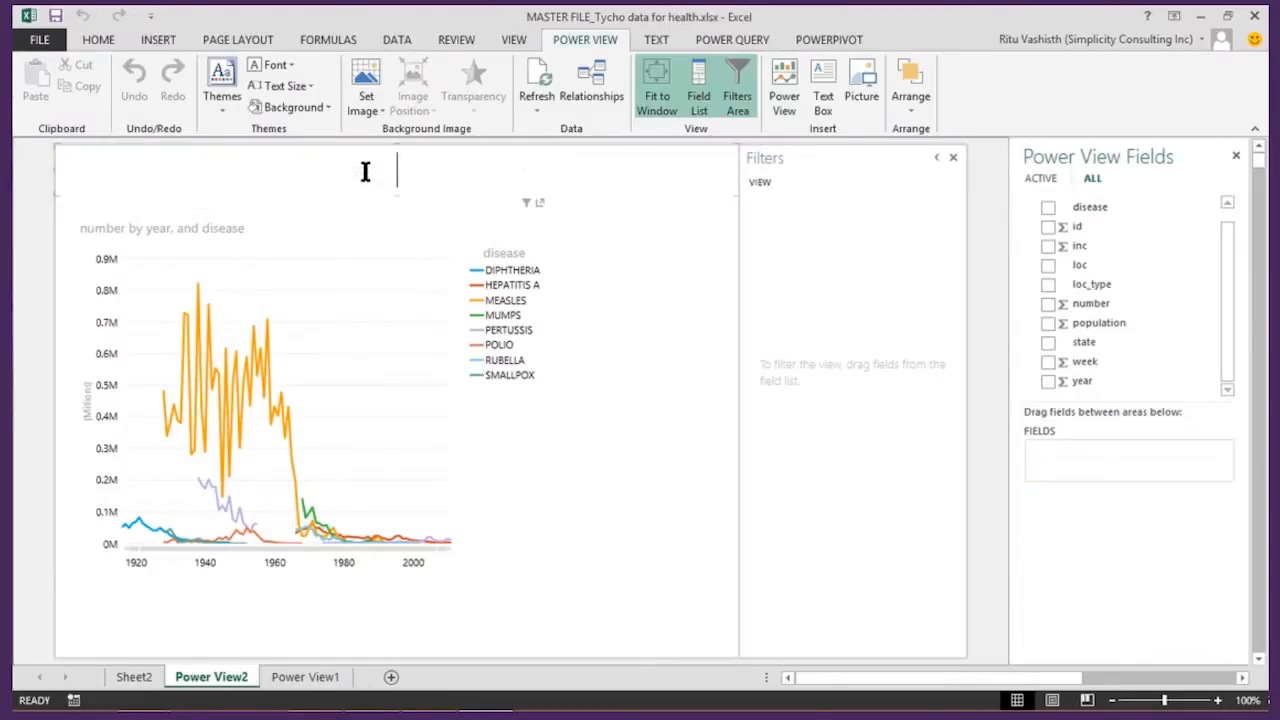
type("Disease Occurence ")
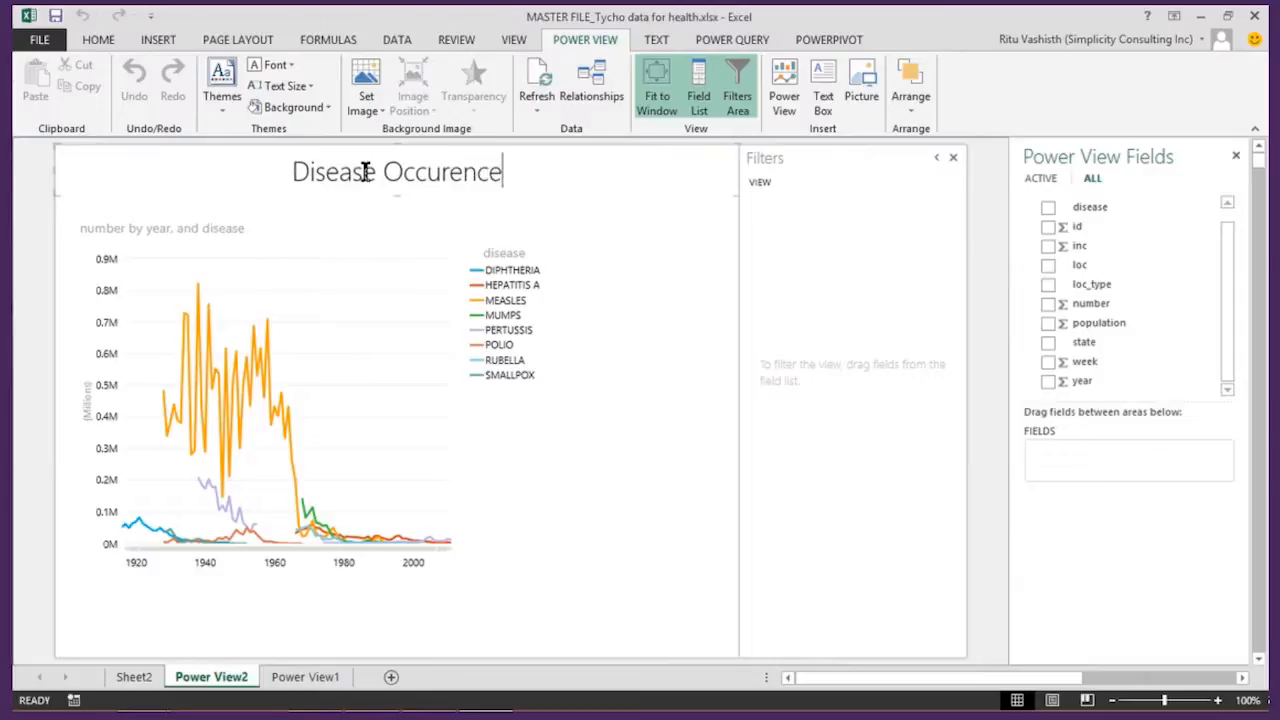
type("by Year")
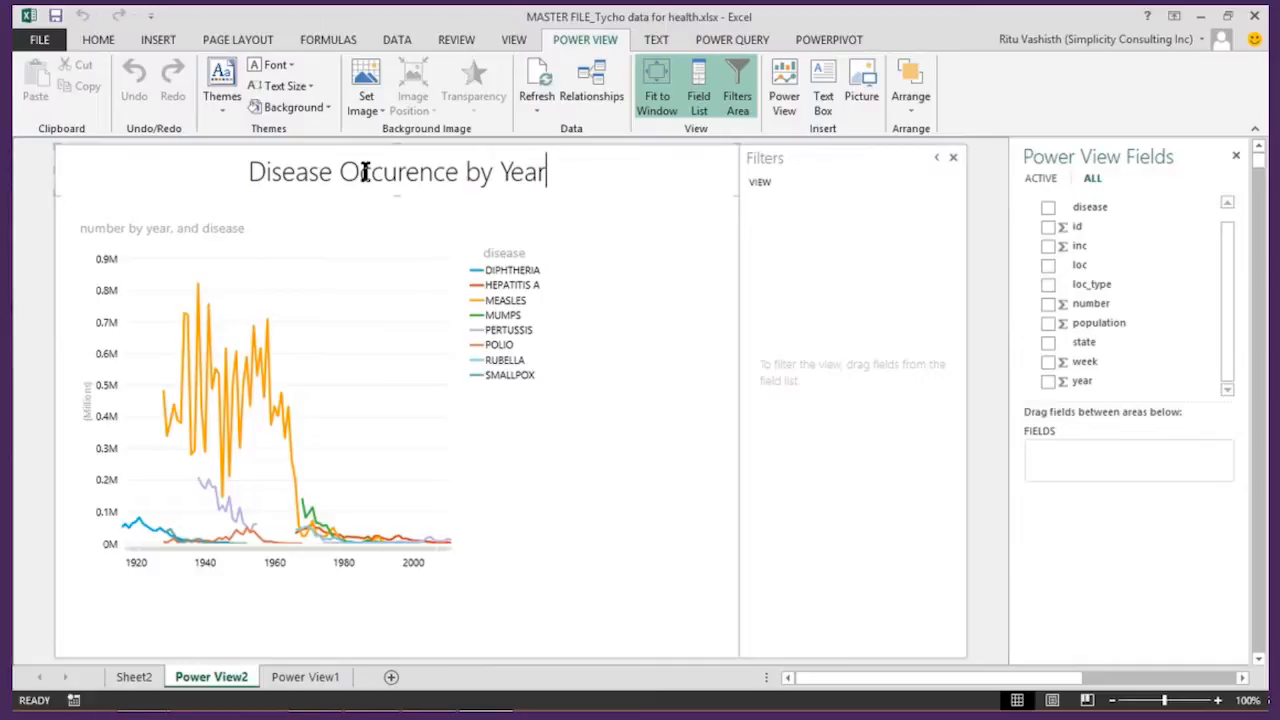
- On the Power View1 sheet, build a table with disease, year, state and number, listing year without summarizing it
left_click(322, 664)
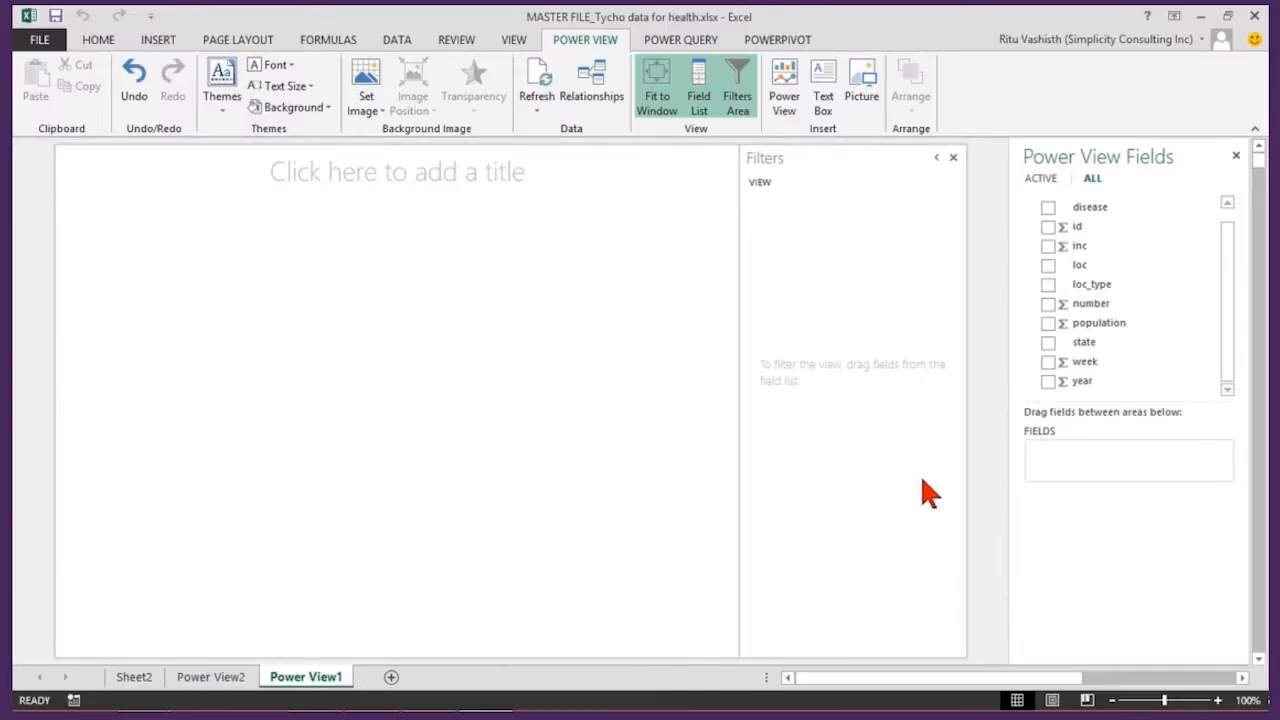
left_click(1048, 208)
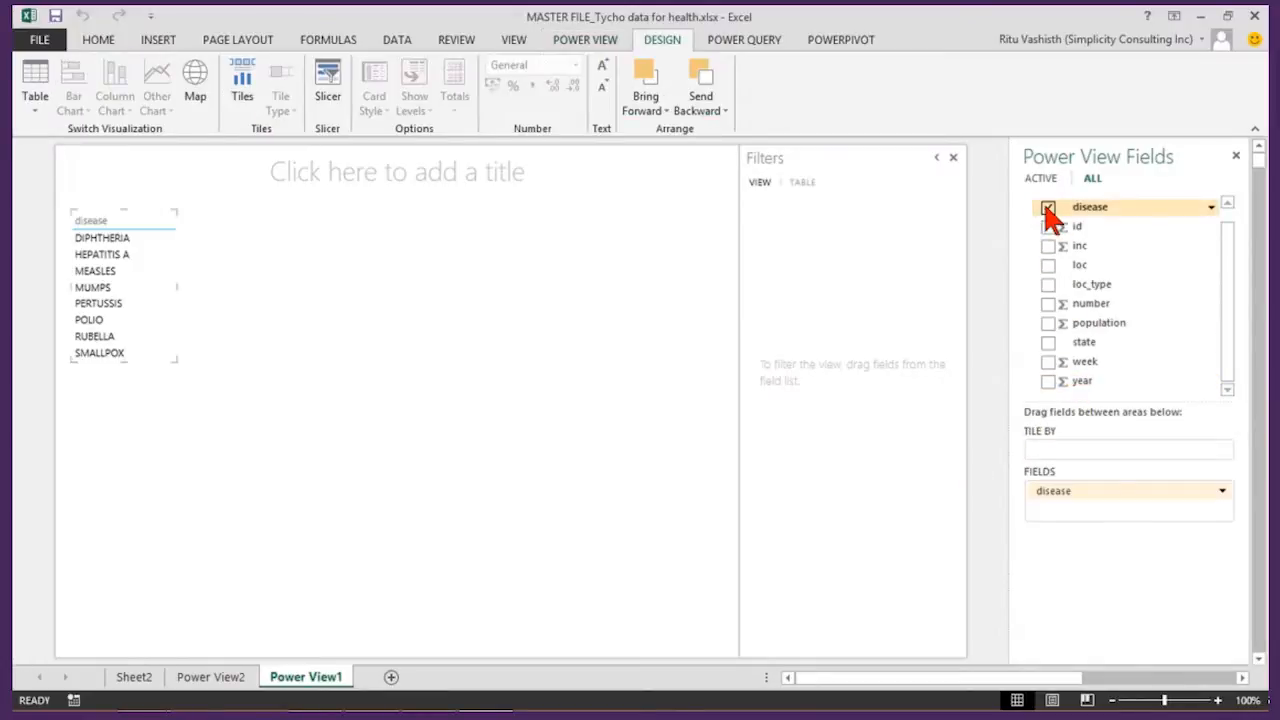
left_click(1048, 381)
left_click(1048, 342)
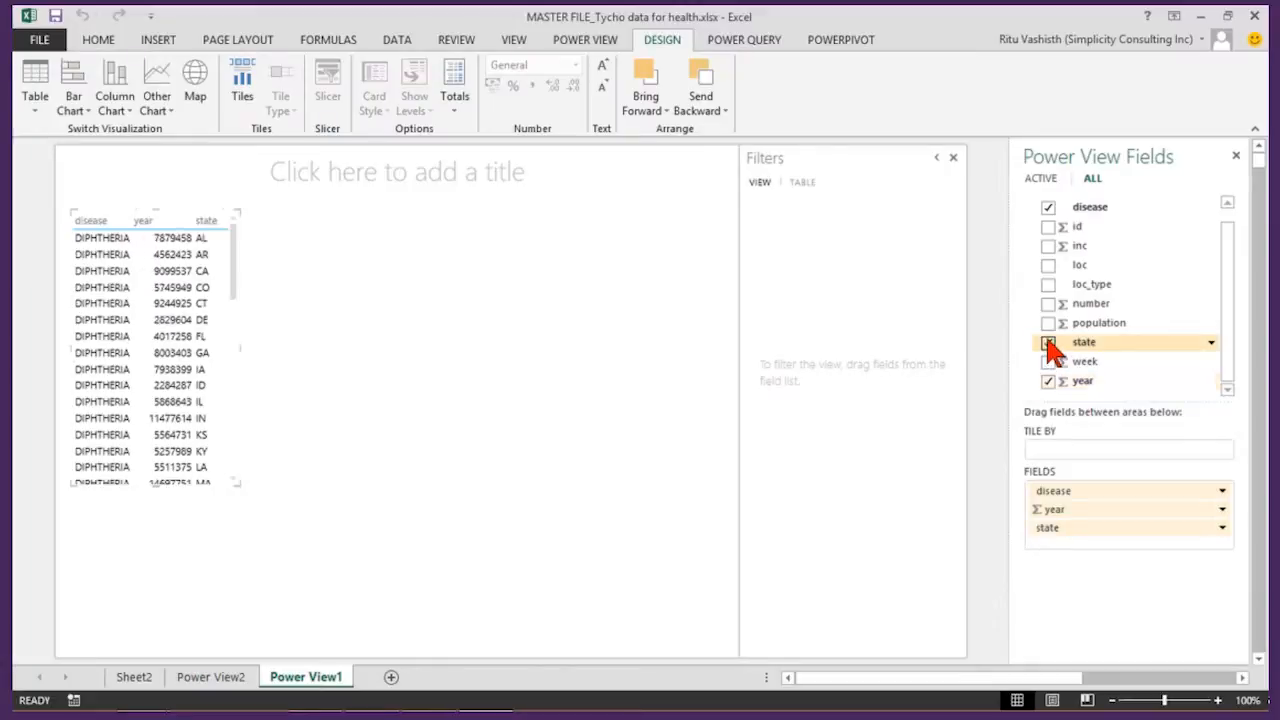
left_click(1048, 303)
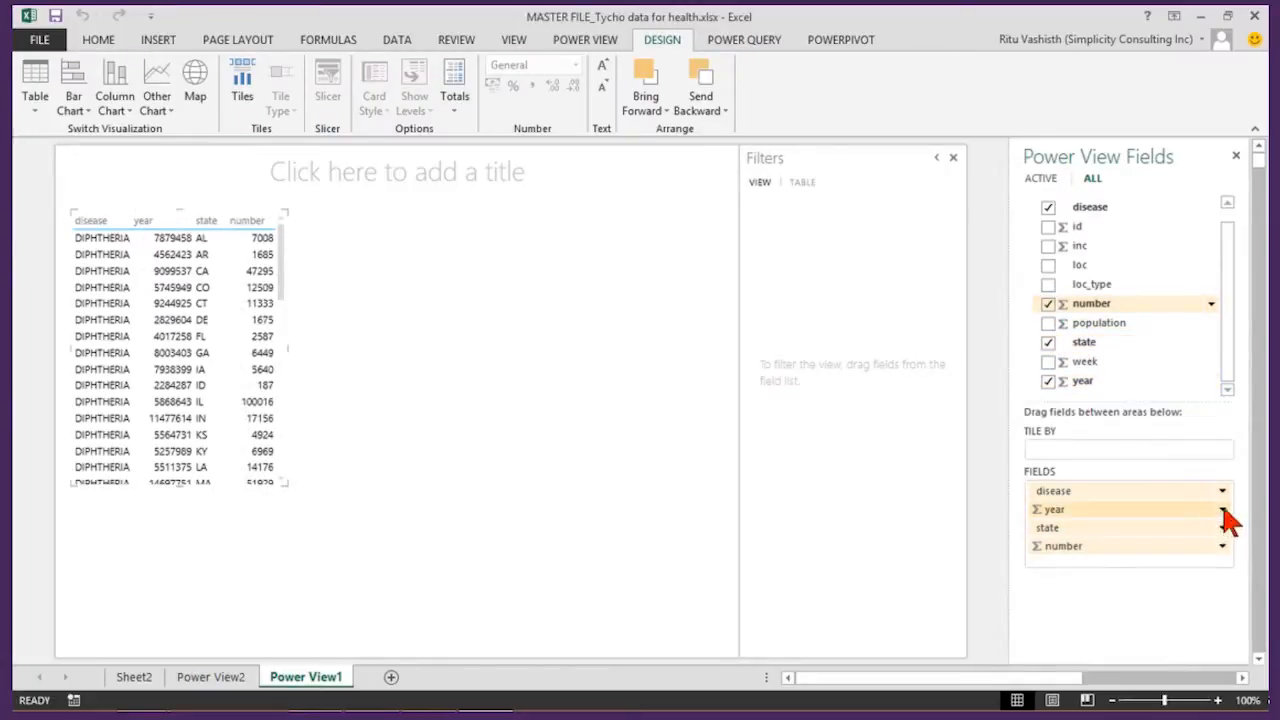
left_click(1222, 509)
left_click(1137, 531)
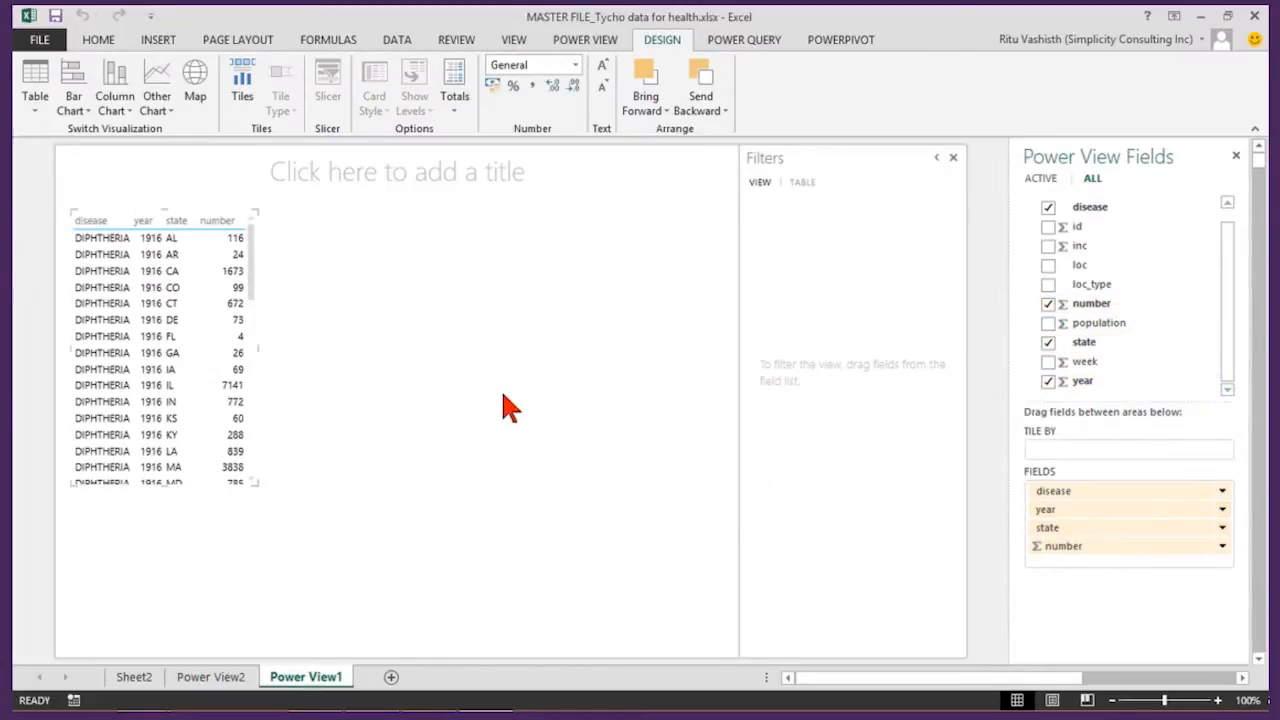
- Enlarge the disease, year, state and number table and browse its rows
left_click_drag(254, 485, 502, 563)
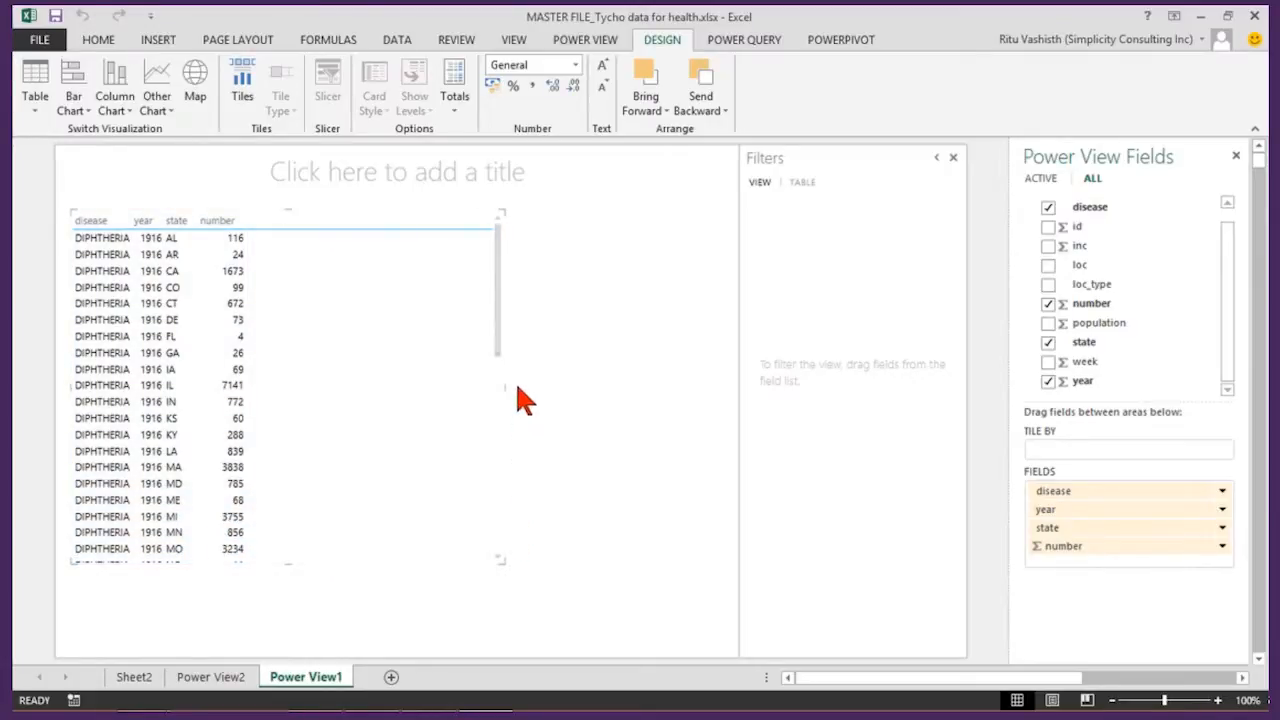
left_click_drag(497, 285, 502, 348)
left_click_drag(501, 298, 500, 296)
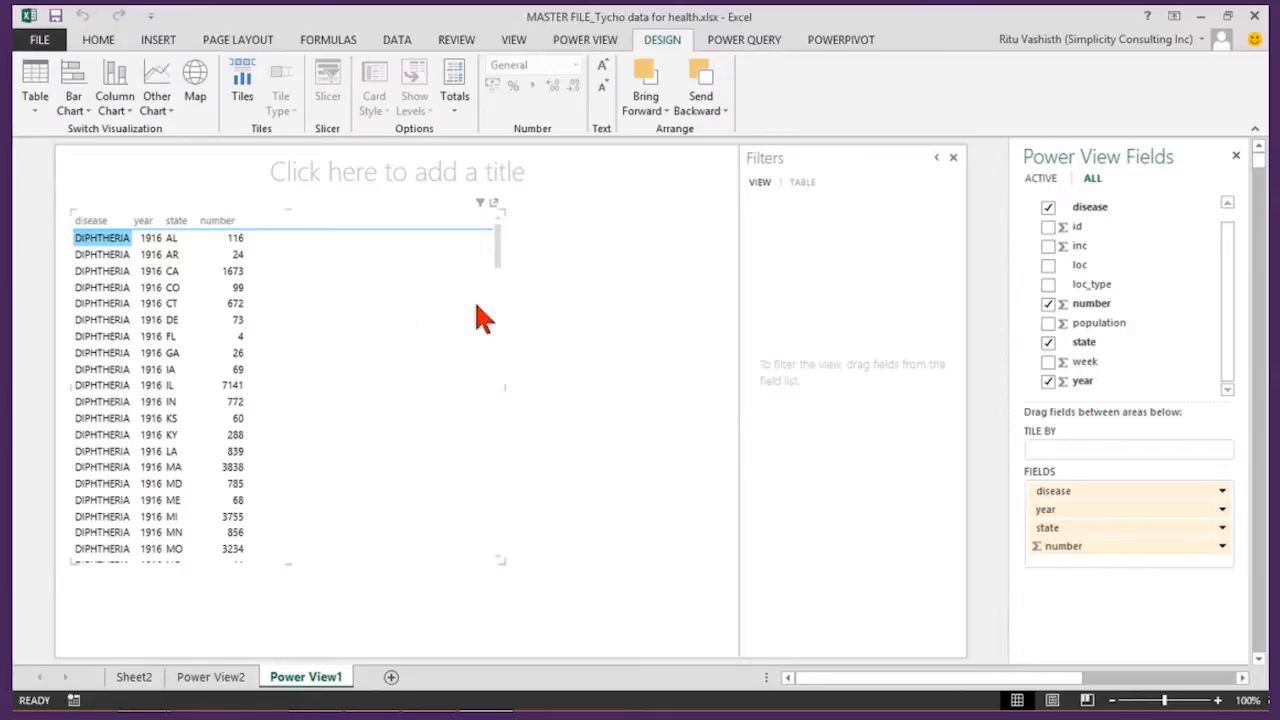
- Filter the table to the disease DIPHTHERIA and the states AL, FL and GA
left_click(803, 183)
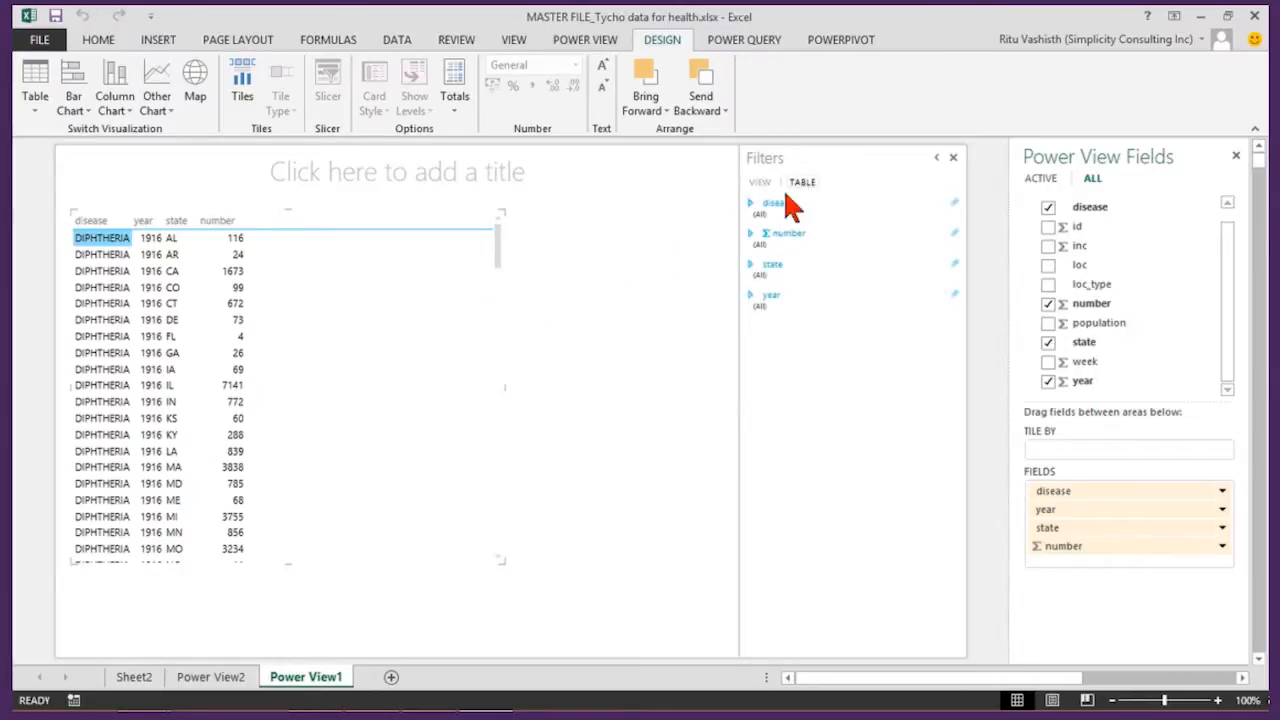
left_click(778, 202)
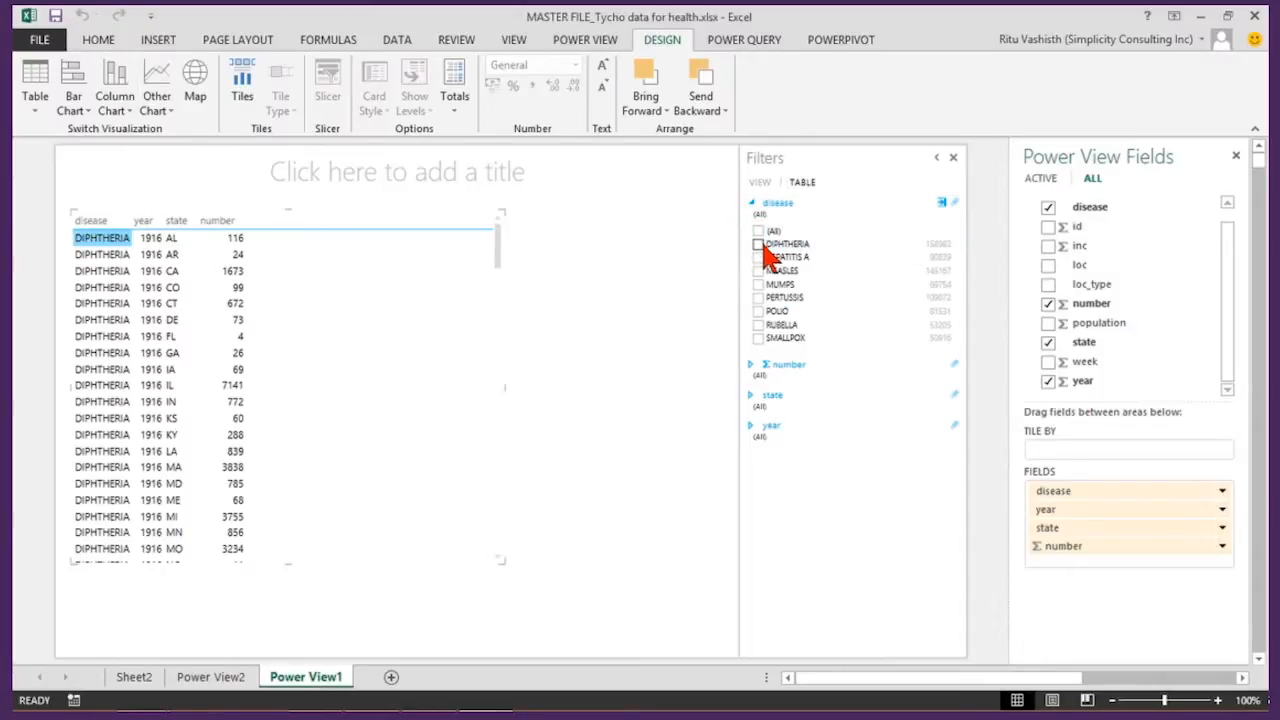
left_click(760, 244)
left_click(777, 395)
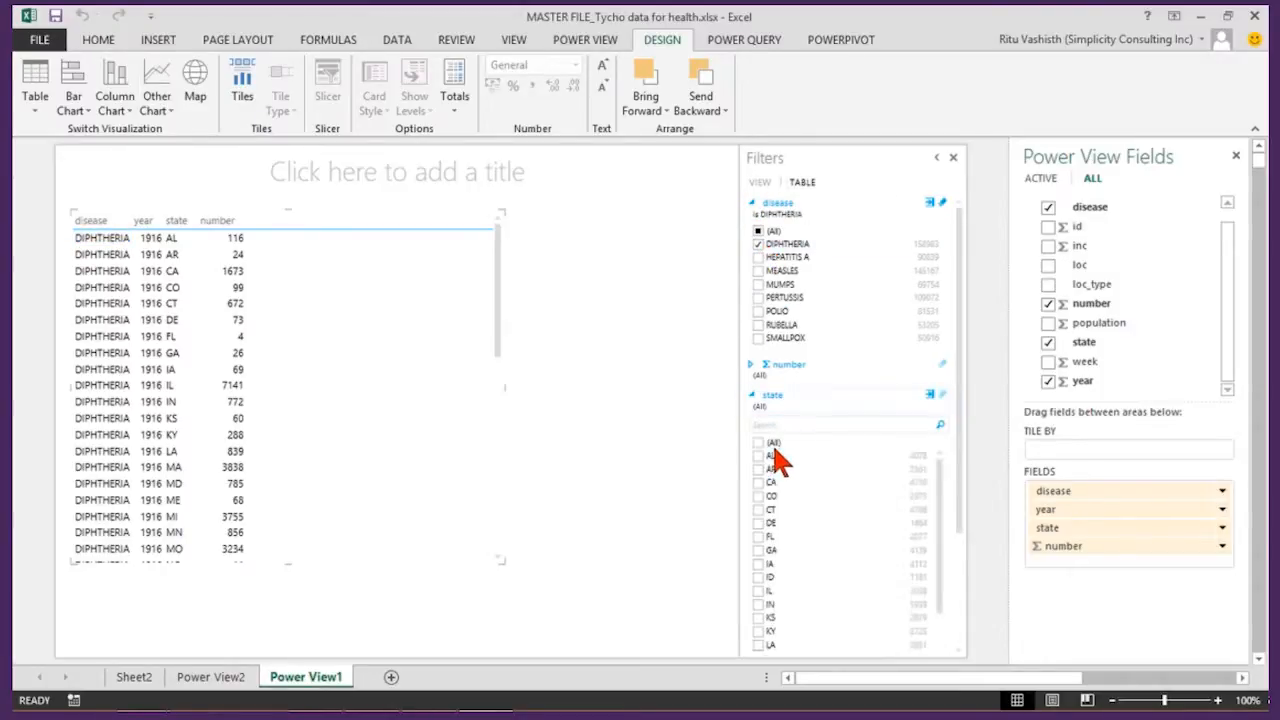
left_click(758, 456)
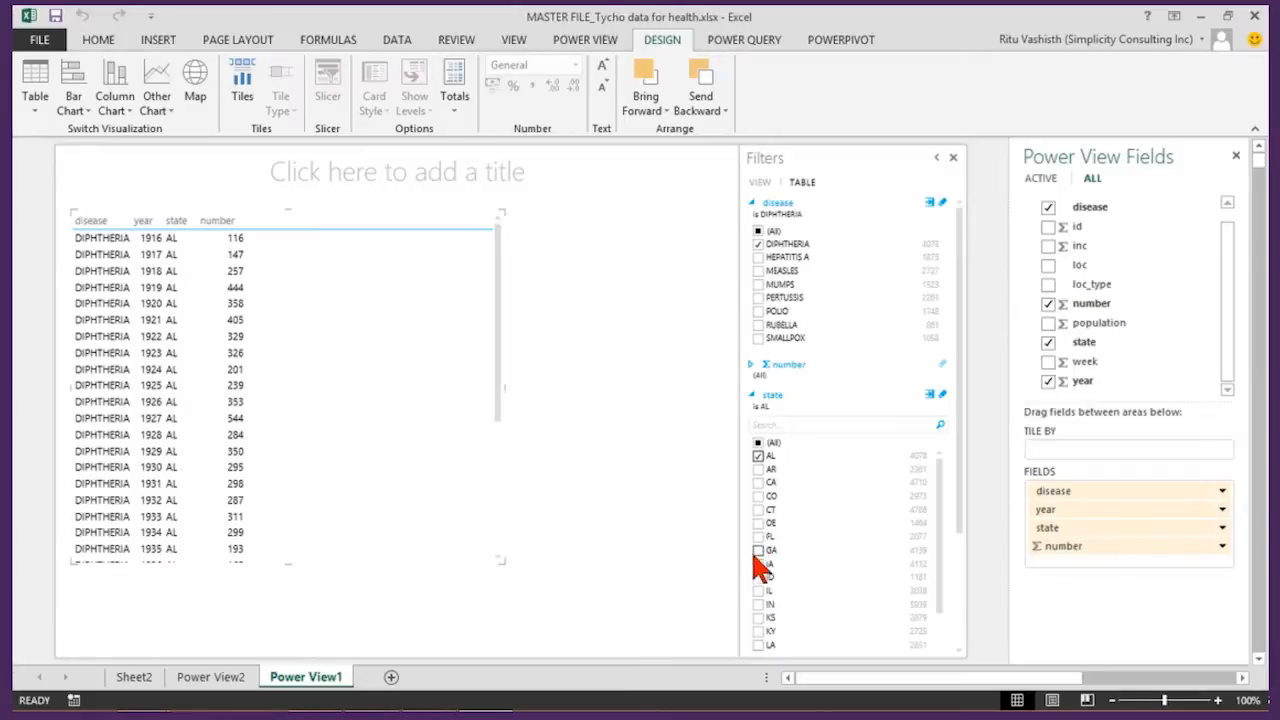
left_click(758, 537)
left_click(758, 551)
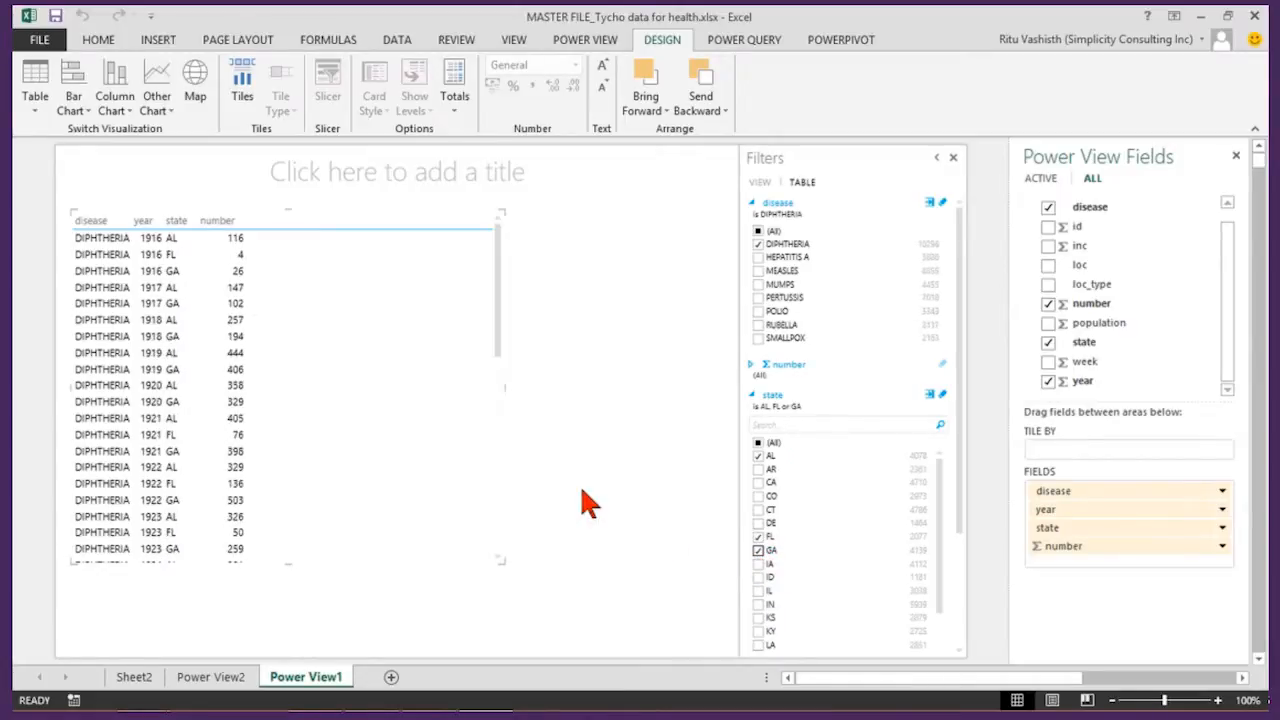
- Review the filtered diphtheria rows down to the total and convert the table to a line chart
left_click_drag(500, 339, 485, 605)
left_click_drag(499, 471, 471, 563)
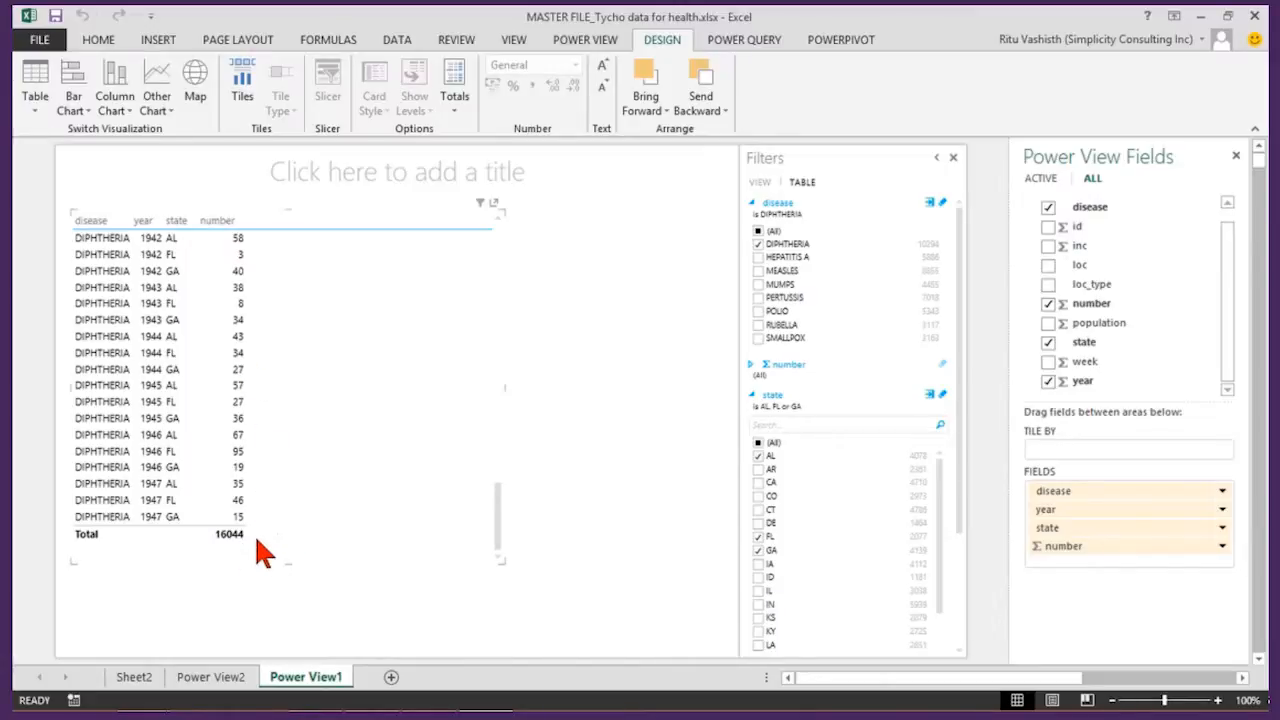
left_click(157, 113)
left_click(180, 142)
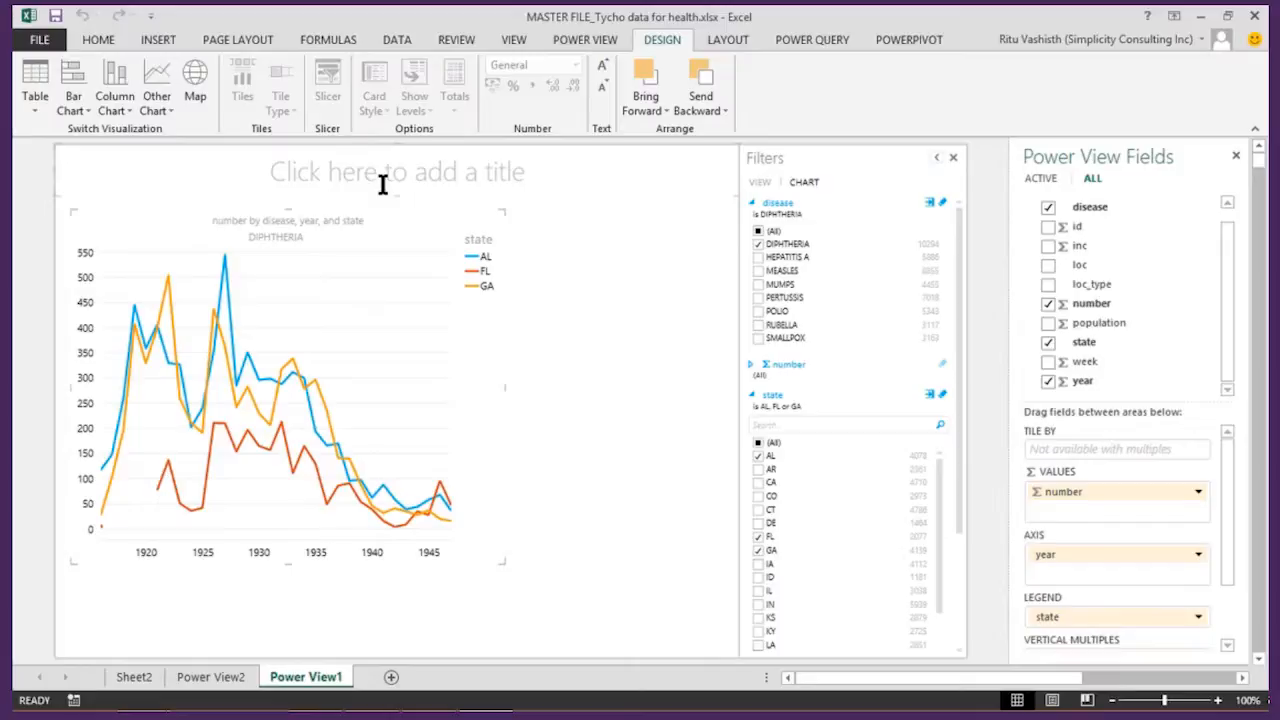
- Add MEASLES to the chart's disease filter and limit the year range to 1976 and later
left_click(758, 271)
left_click(777, 399)
left_click(808, 440)
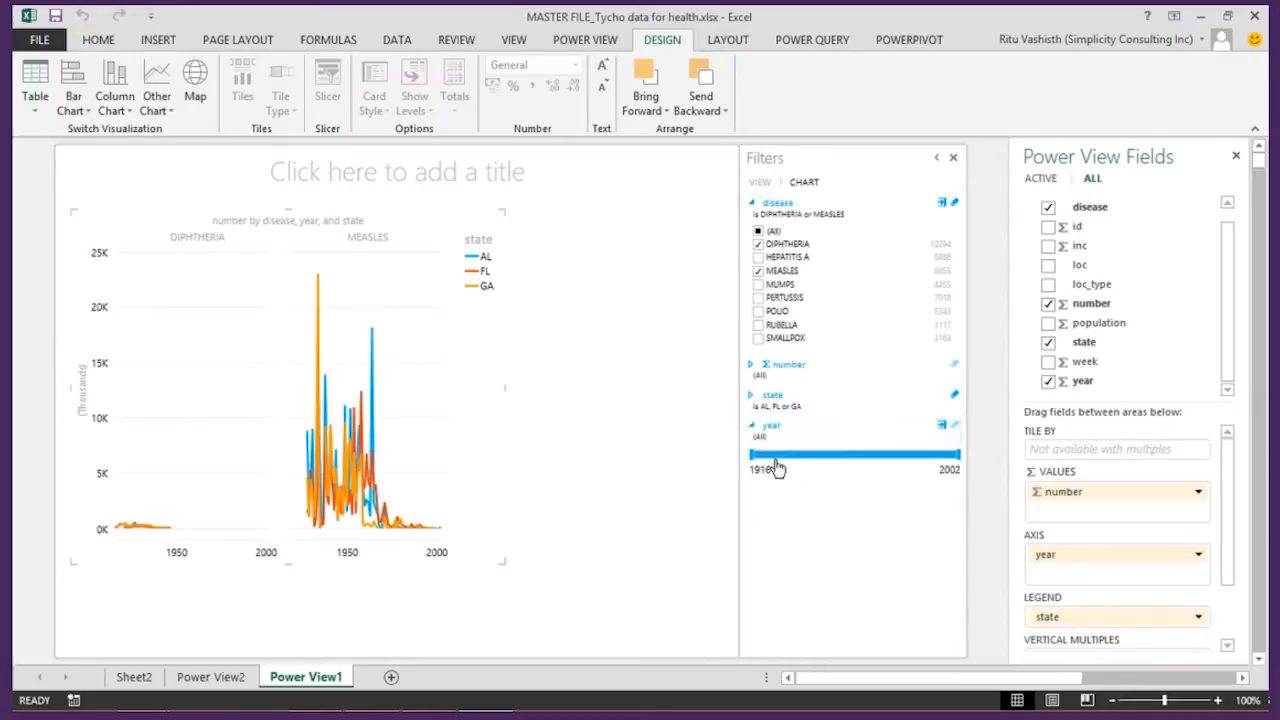
left_click_drag(751, 455, 893, 462)
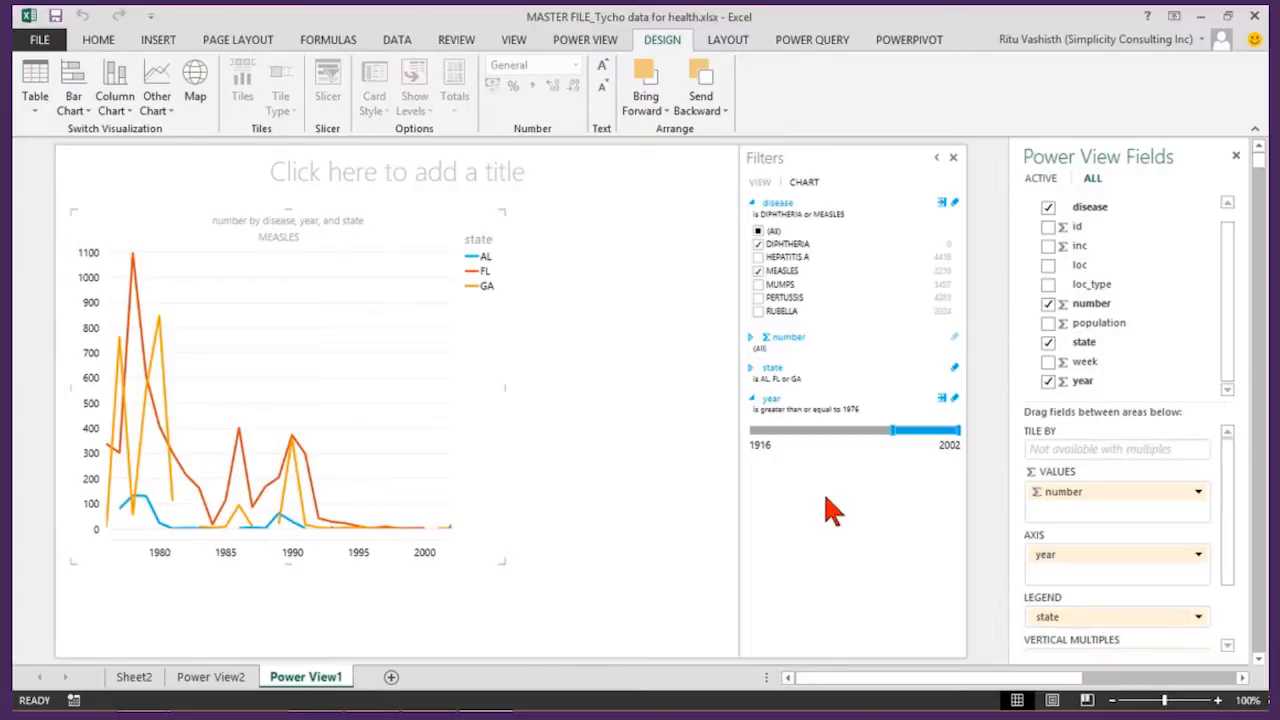